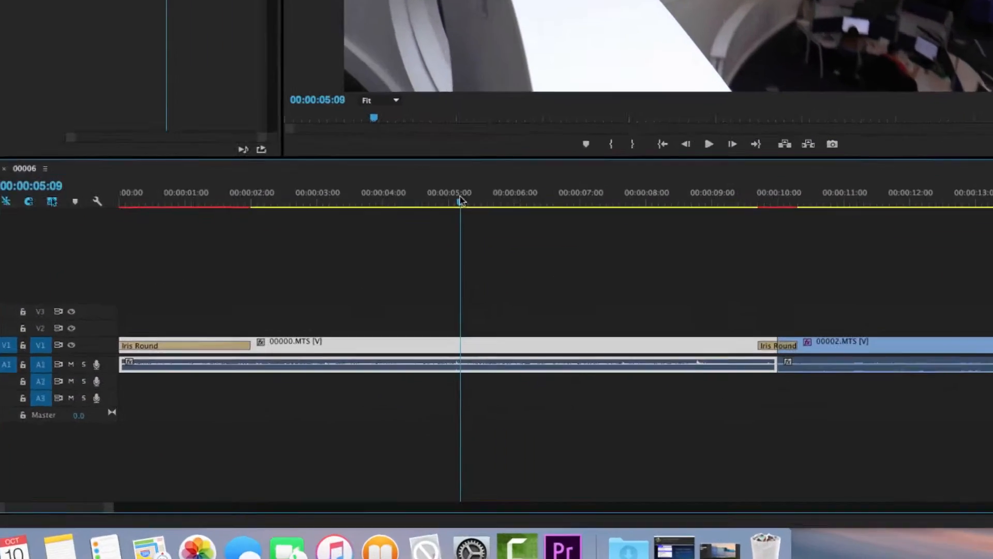
Create a default still title named "opening title" with the playhead at 00:00:05:49 over the first clip.
left_click_drag(437, 150, 470, 150)
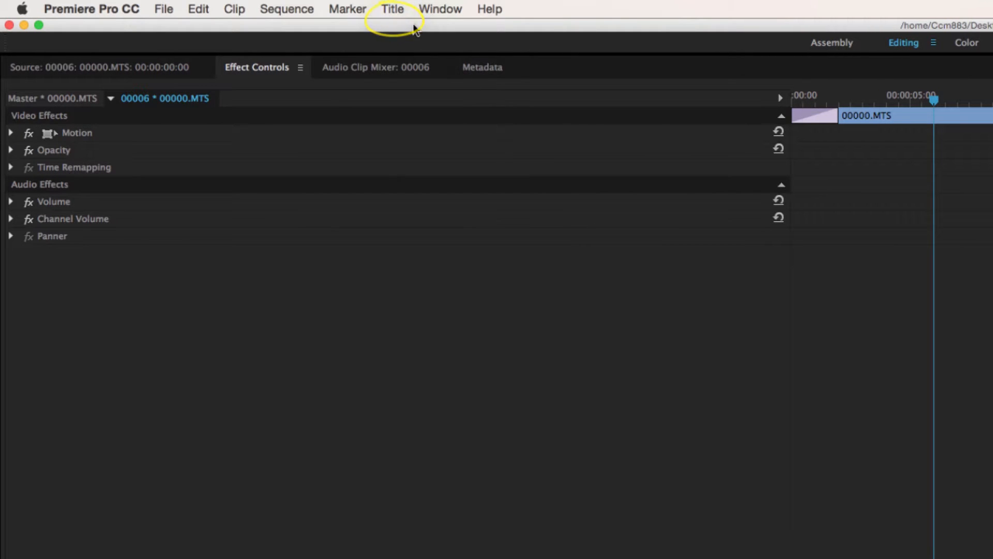
left_click(397, 12)
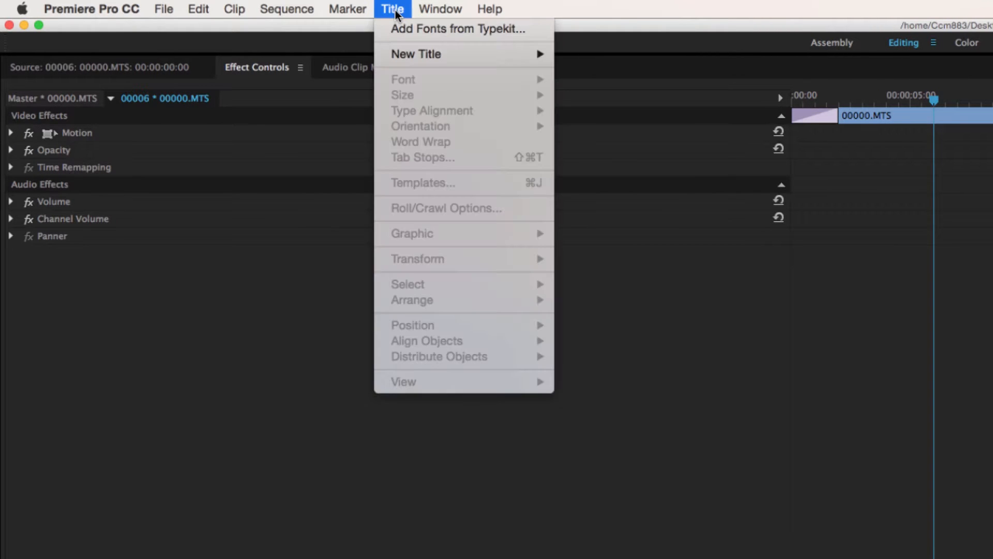
mouse_move(414, 55)
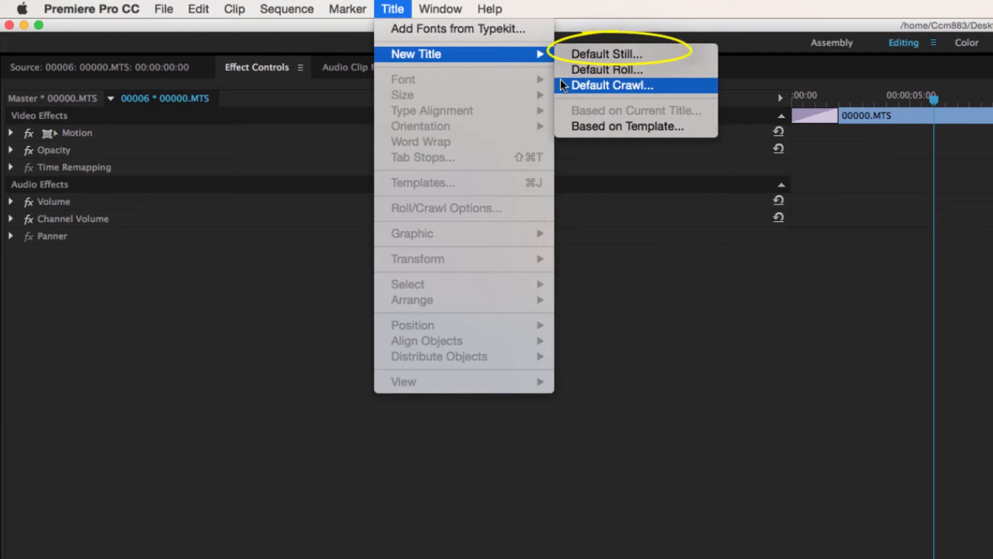
left_click(576, 57)
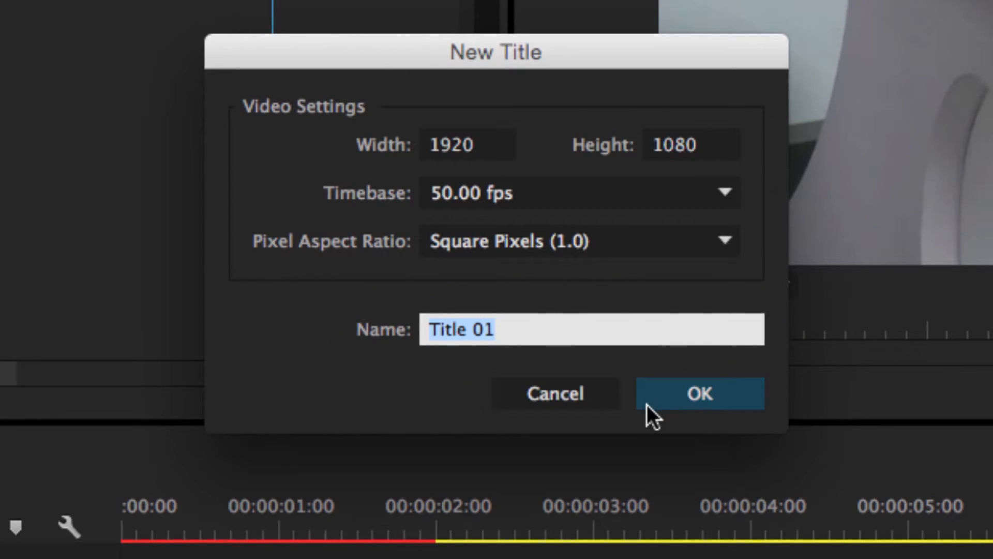
double_click(481, 332)
left_click(481, 333)
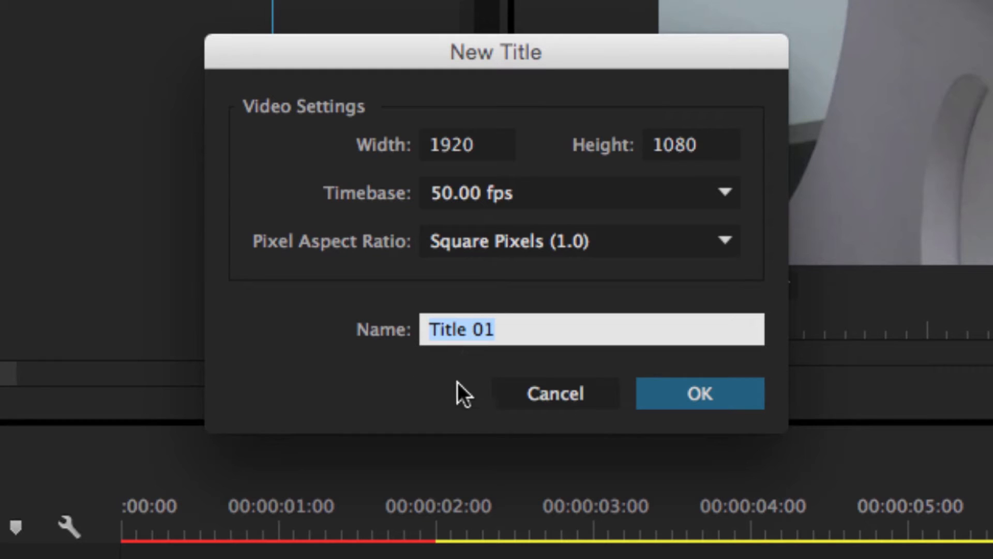
type("opening")
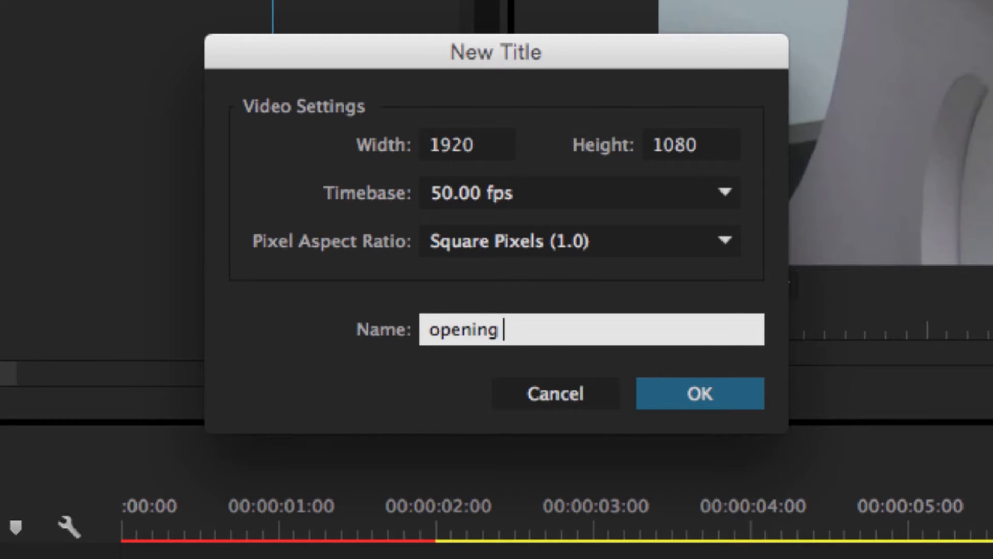
type(" title")
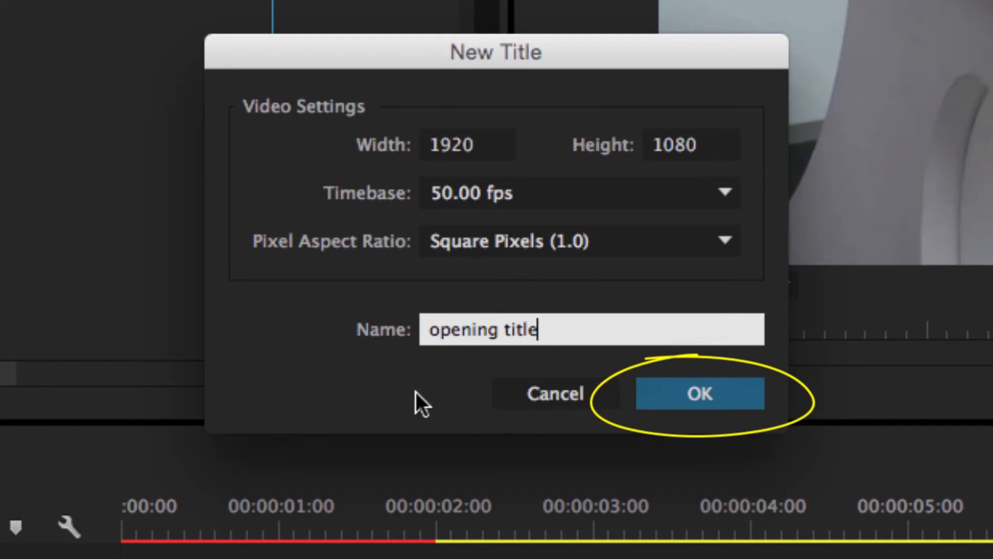
left_click(683, 395)
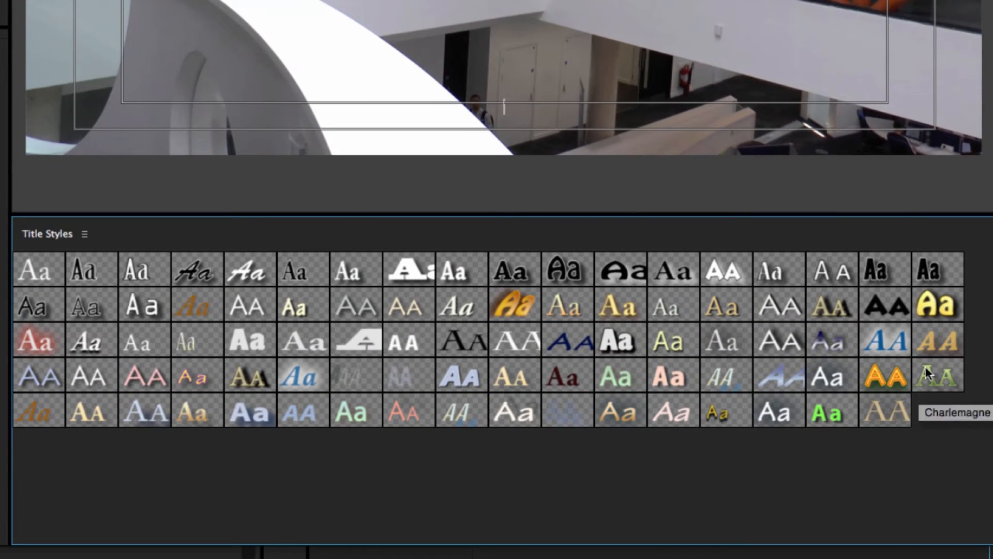
Apply the yellow Hobo Std title style and add an area text box across the upper frame reading "Creative Media Test Film".
left_click(937, 302)
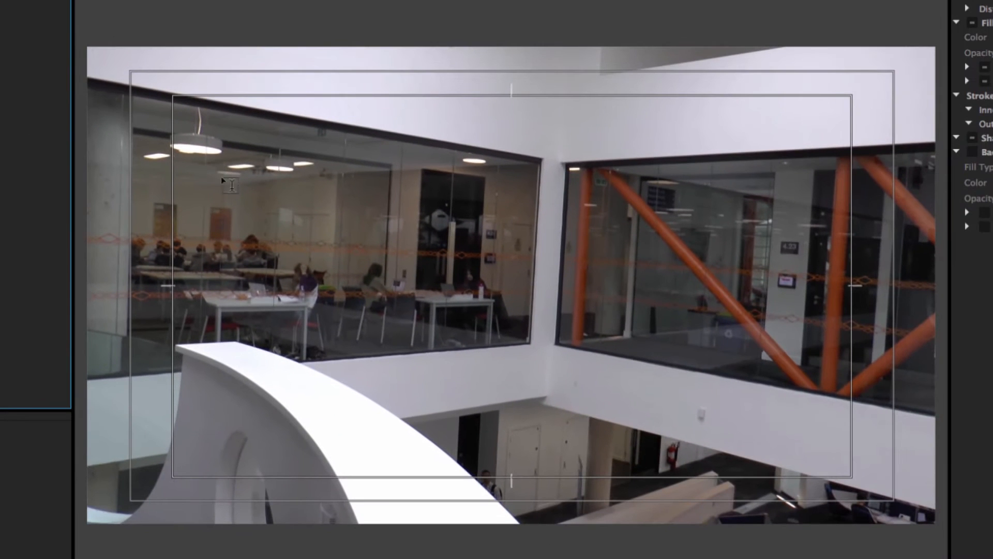
left_click_drag(226, 184, 890, 329)
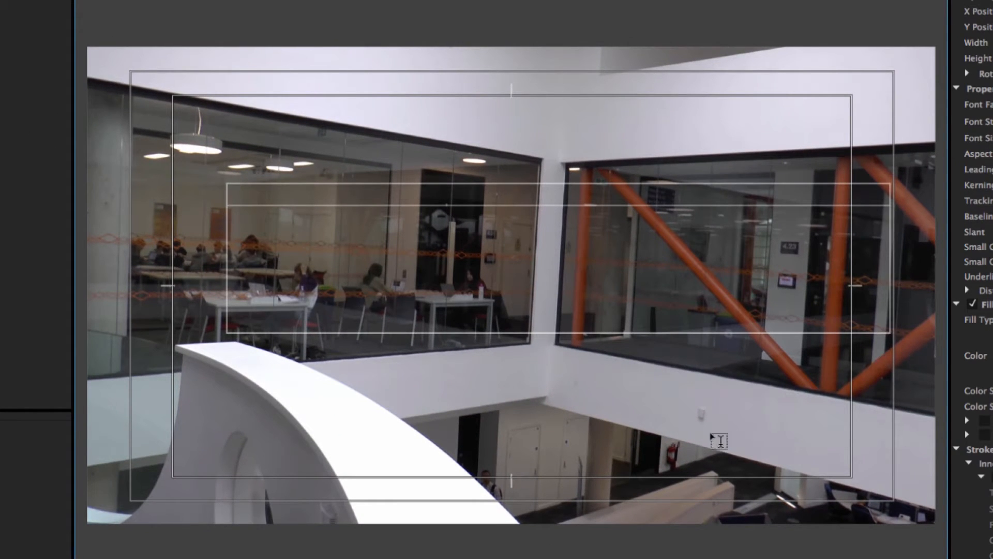
type("Creative Media Test Film")
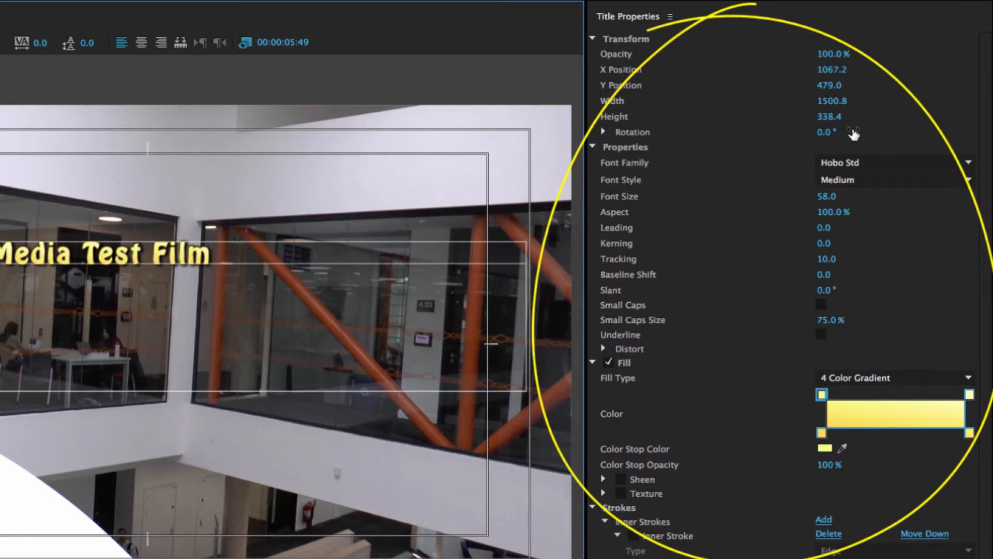
Set the title text to X position 1023.2, Y position 523.0, width 1402.8 and font size 155.
left_click_drag(837, 56, 861, 87)
left_click_drag(834, 100, 769, 100)
left_click_drag(830, 202, 879, 202)
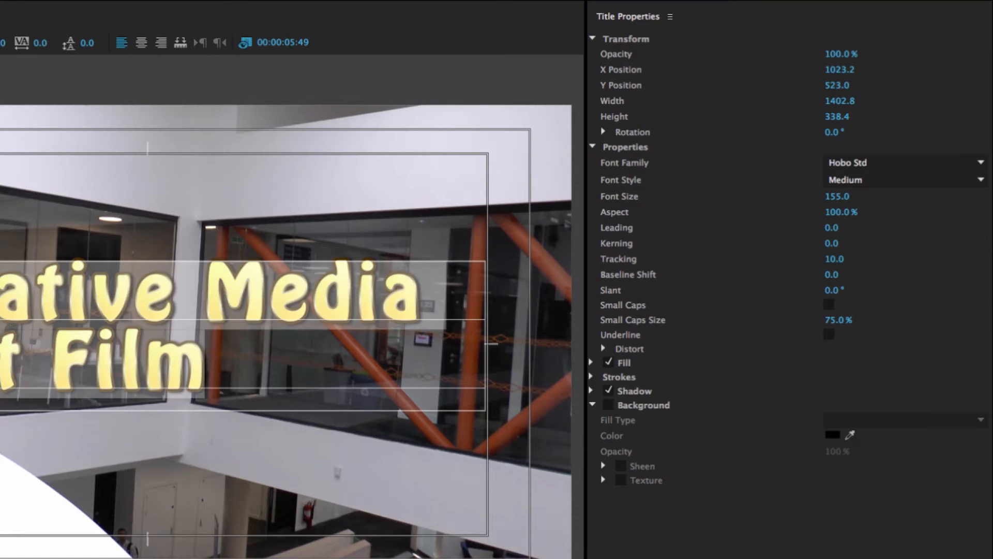
Centre the title text, change its font to TUOS Blake Regular, and close the title editor.
left_click(142, 42)
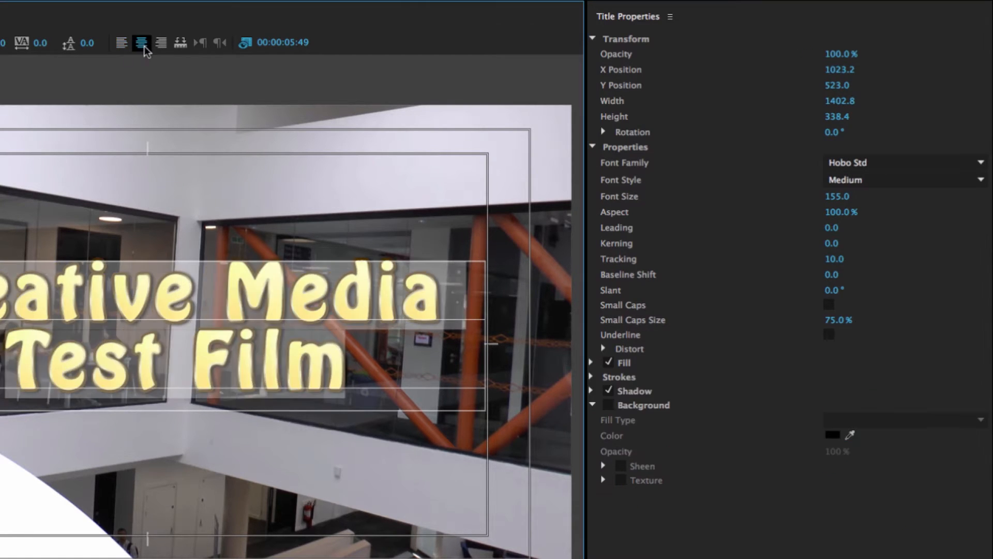
key("ctrl+a")
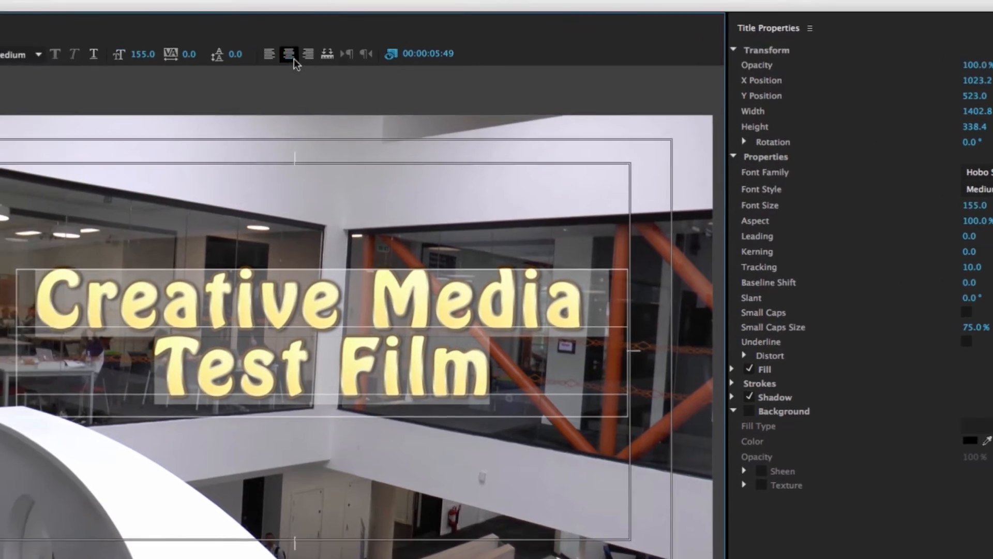
left_click(221, 73)
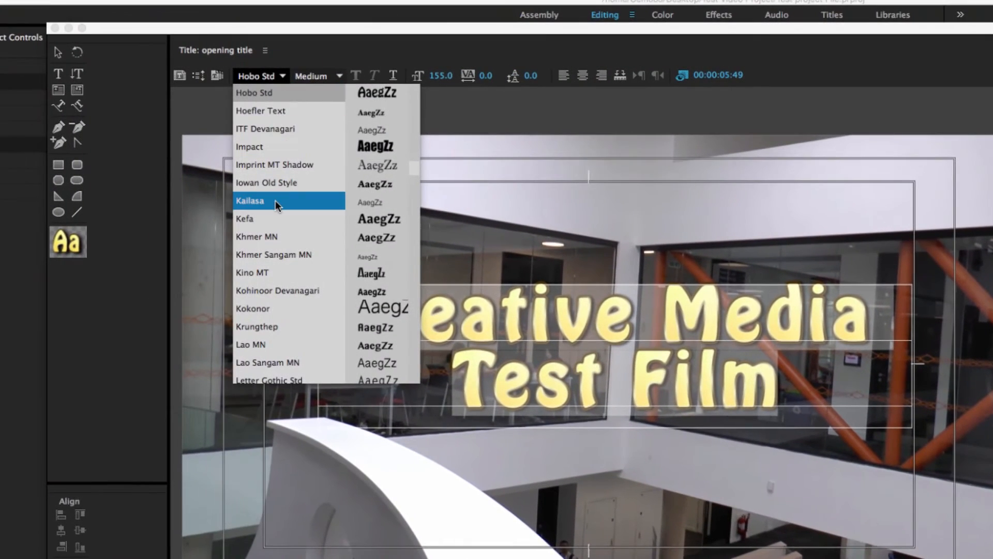
scroll(275, 200, "down", 10)
left_click(281, 371)
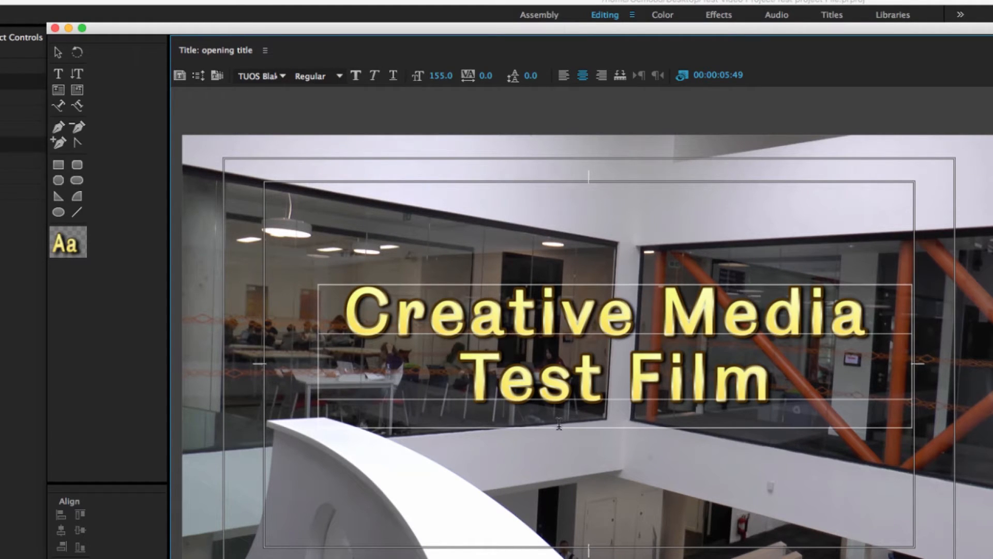
left_click(56, 29)
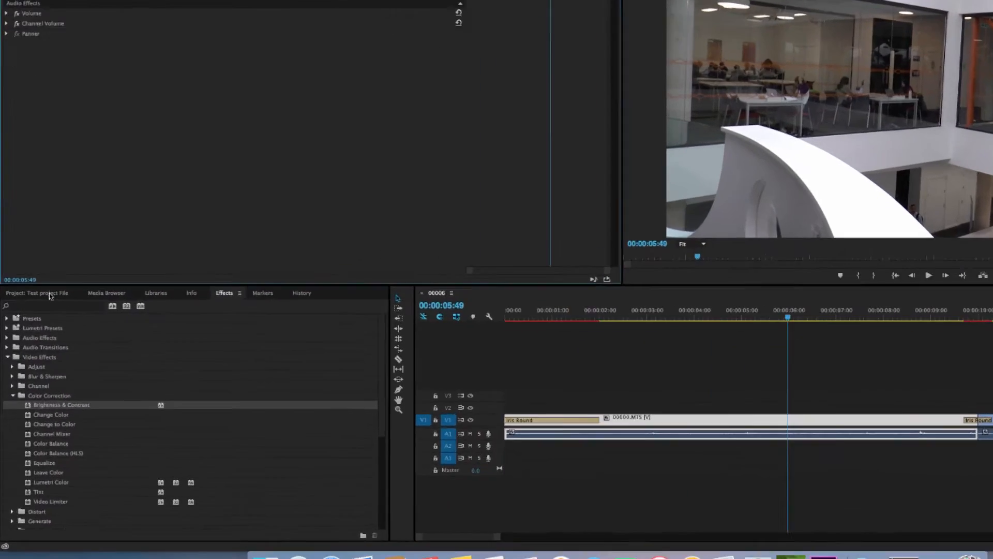
Place the opening title on track V2 above 00000.MTS, ending where the Iris Round transition into 00002.MTS begins.
left_click(39, 320)
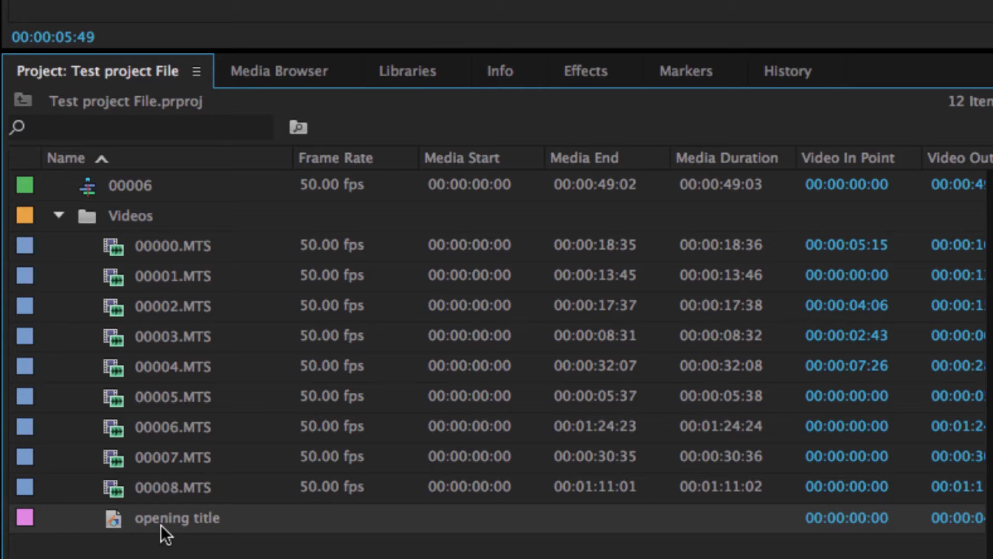
mouse_move(155, 525)
left_mouse_down()
mouse_move(732, 476)
mouse_move(765, 433)
mouse_move(393, 472)
mouse_move(417, 481)
mouse_move(398, 495)
left_mouse_up()
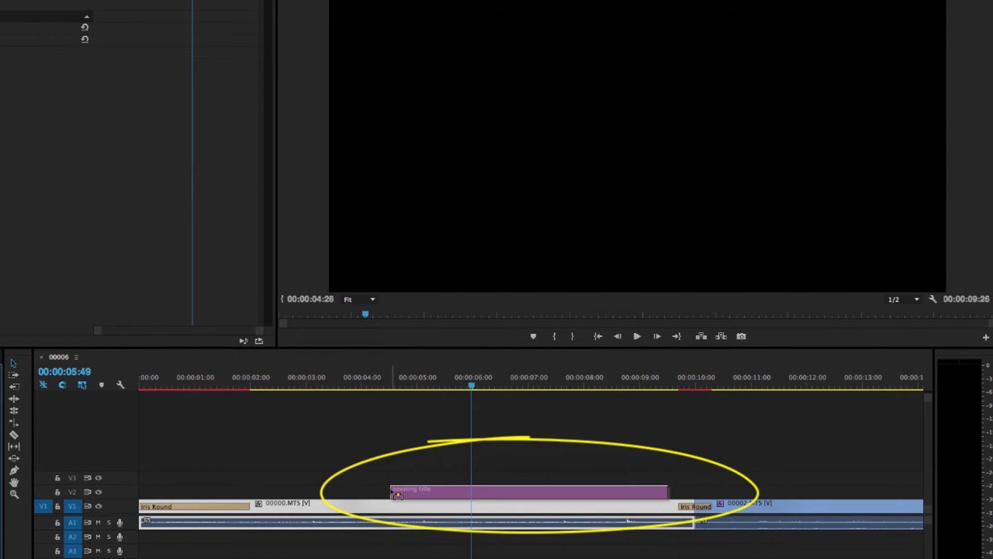
left_click_drag(393, 385, 470, 392)
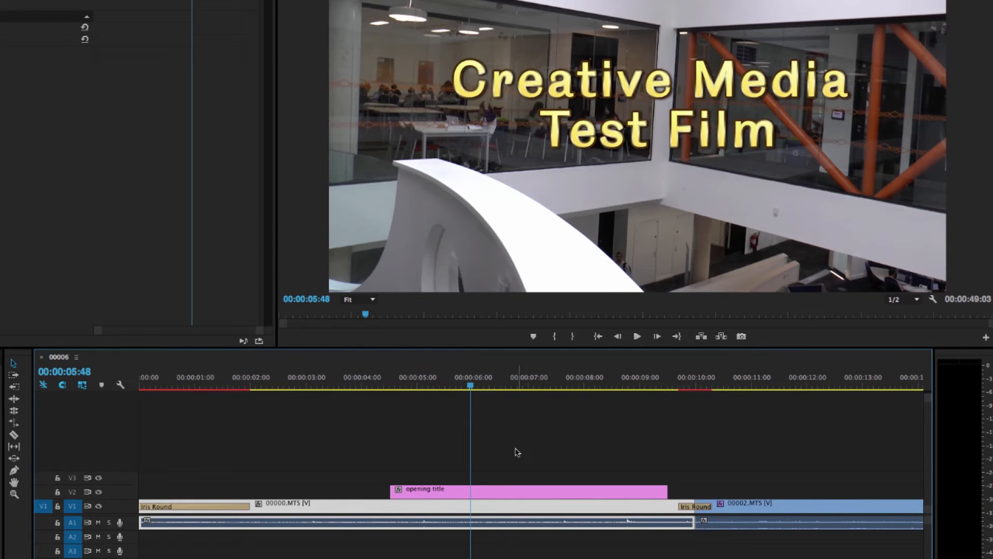
mouse_move(530, 486)
left_mouse_down()
mouse_move(560, 490)
mouse_move(547, 492)
left_mouse_up()
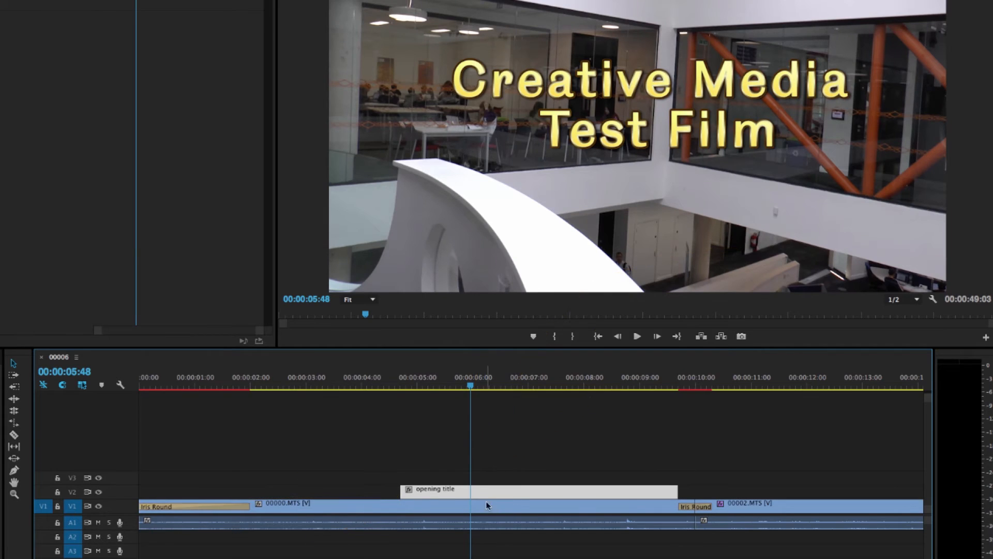
left_click(503, 507)
mouse_move(503, 508)
left_mouse_down()
mouse_move(502, 482)
mouse_move(493, 481)
mouse_move(498, 506)
left_mouse_up()
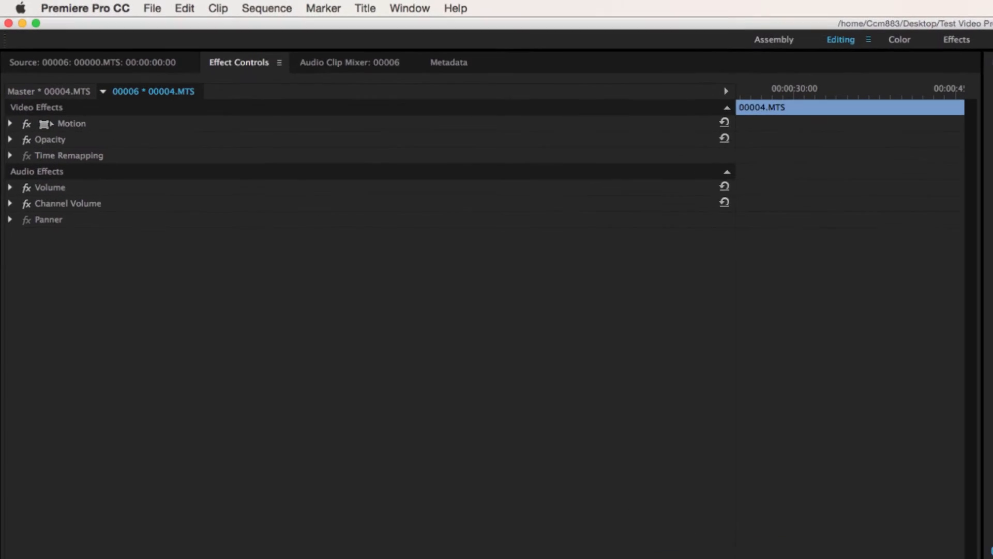
Open the media export settings for sequence 00006 and set the format to H.264.
left_click(160, 10)
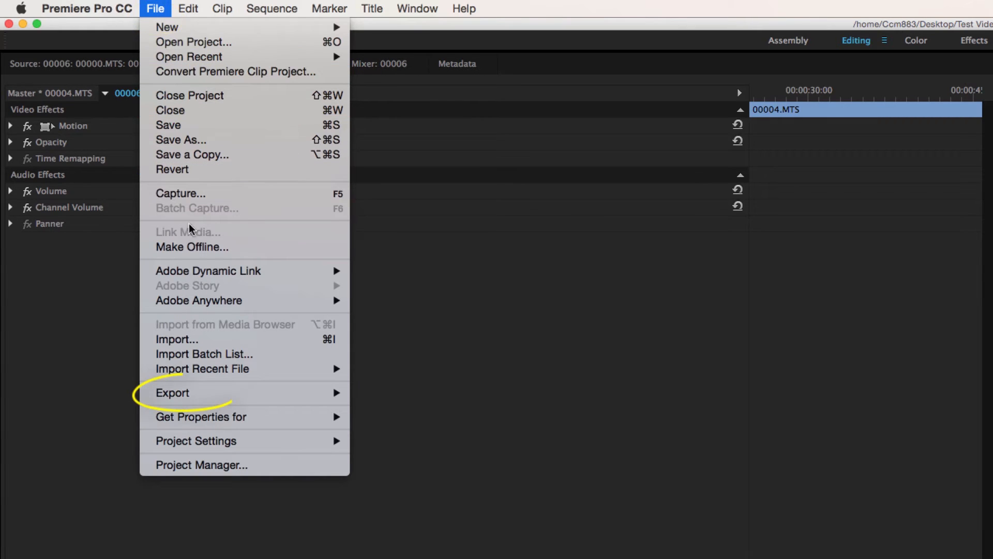
mouse_move(223, 398)
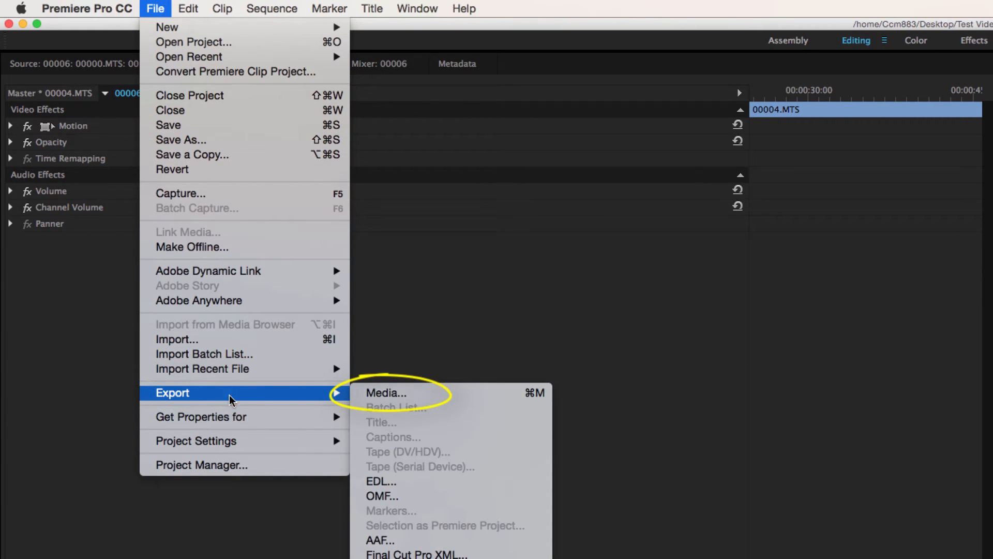
left_click(386, 394)
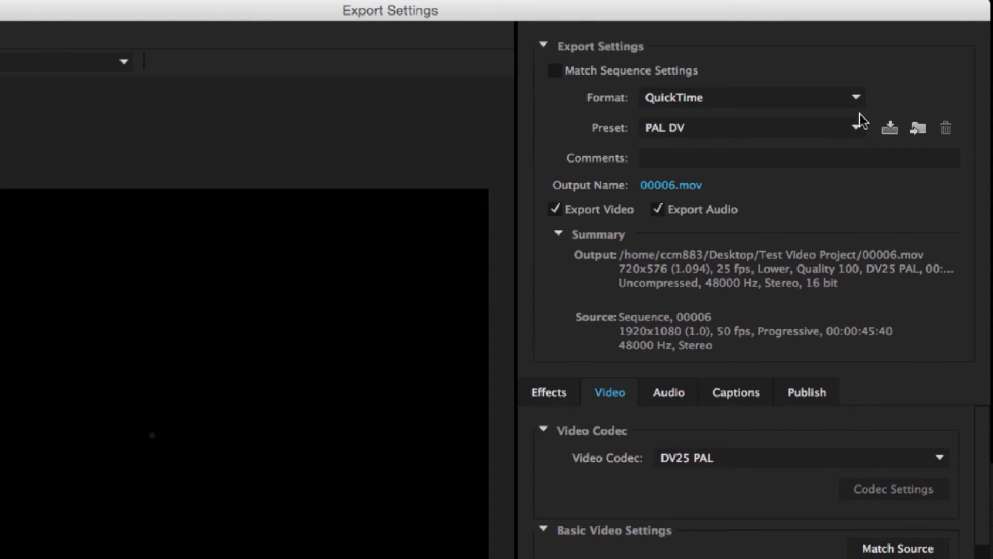
left_click(857, 99)
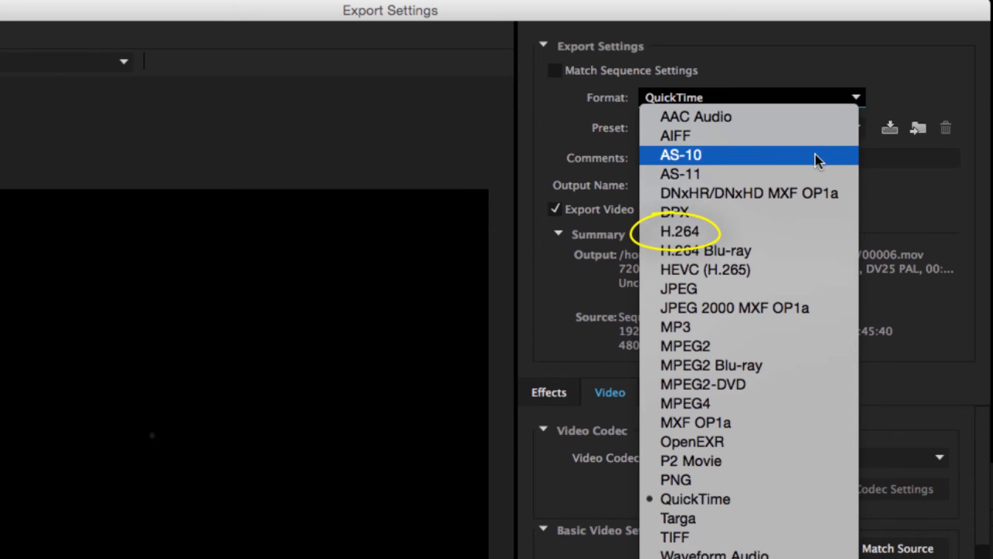
left_click(750, 231)
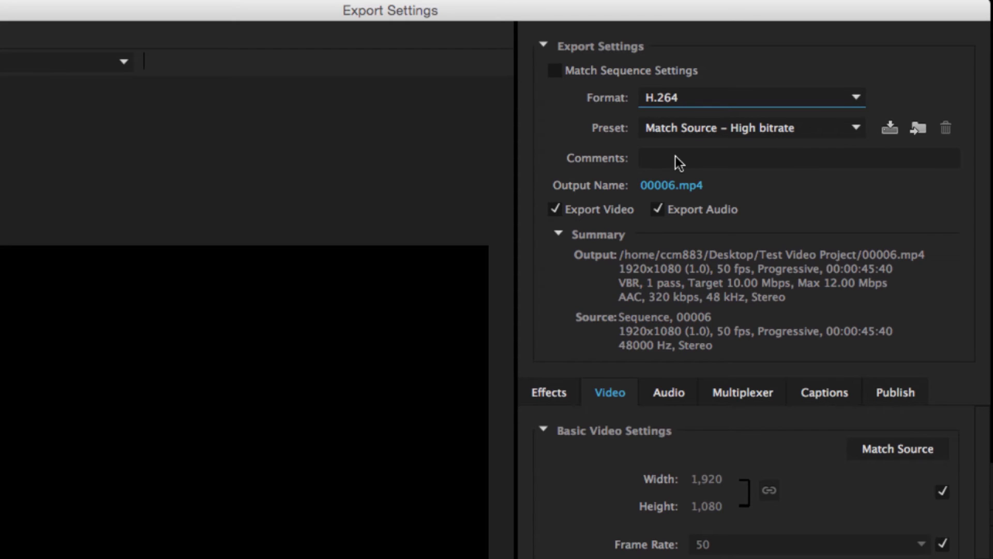
Choose the Match Source - Medium bitrate preset for the export.
left_click(769, 133)
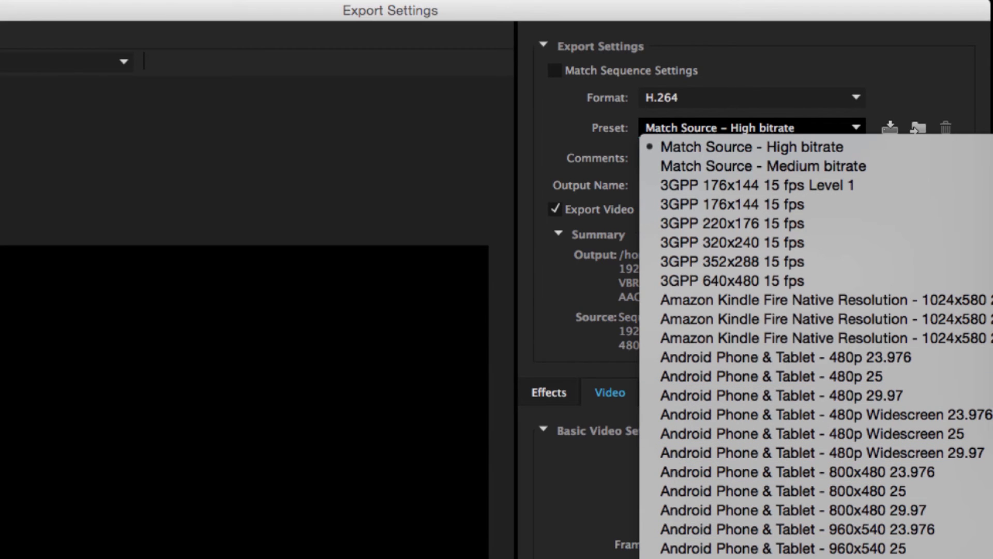
scroll(816, 347, "down", 11)
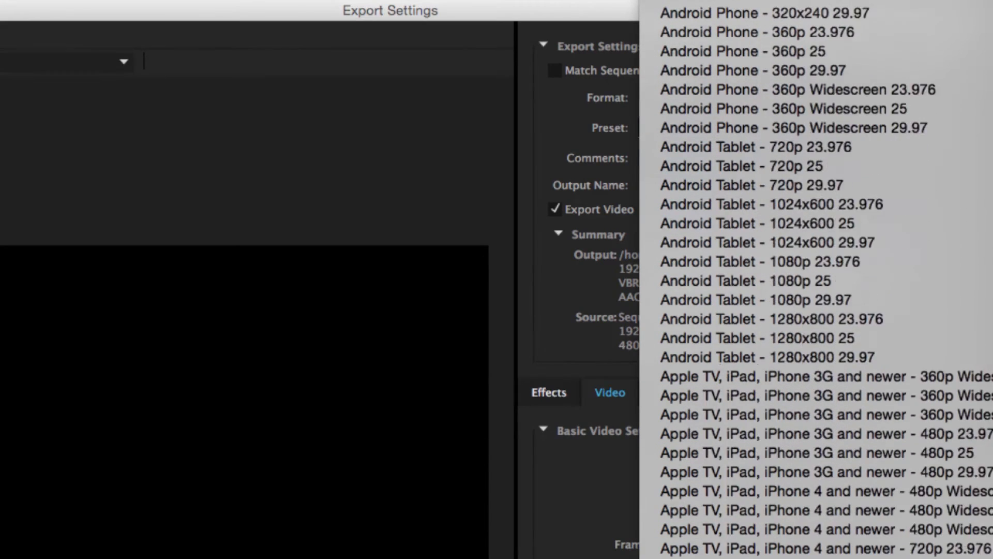
scroll(816, 280, "down", 8)
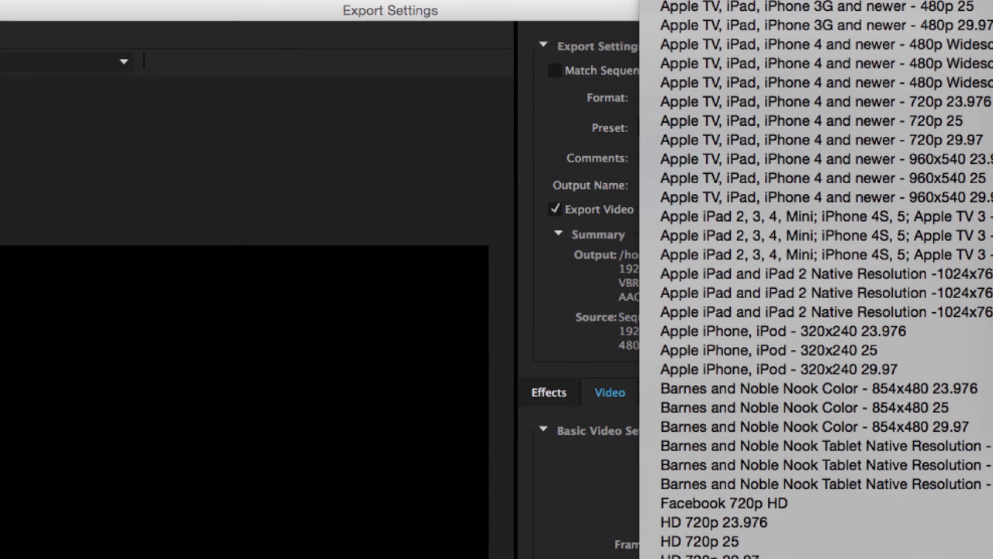
scroll(816, 280, "up", 11)
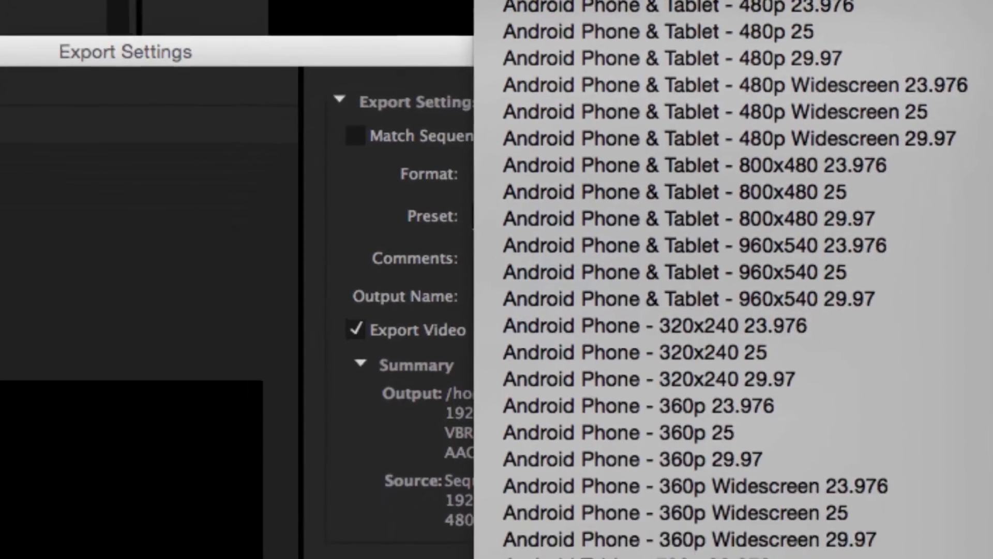
left_click(481, 1)
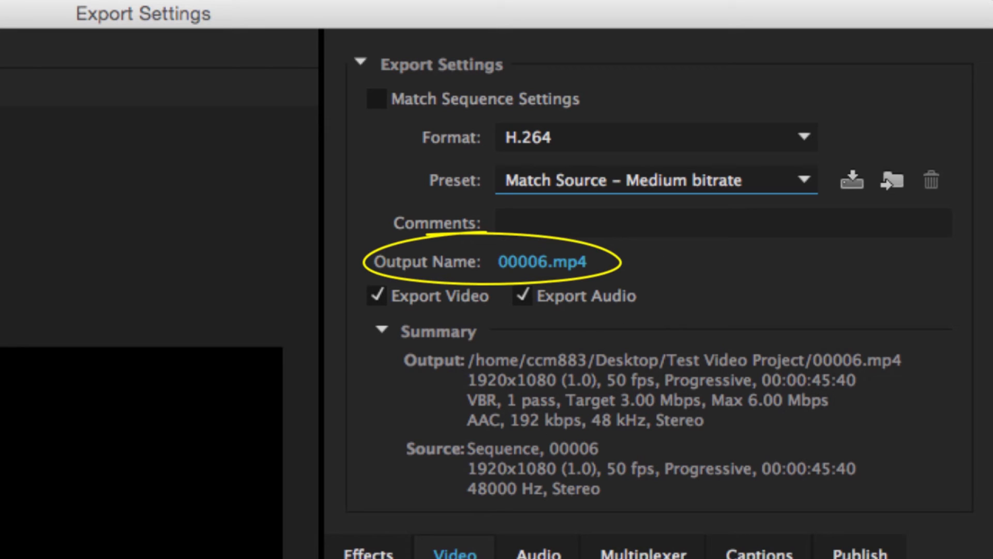
Name the output file "Final Test Video" in the Test Video Project folder and export the sequence.
left_click(533, 263)
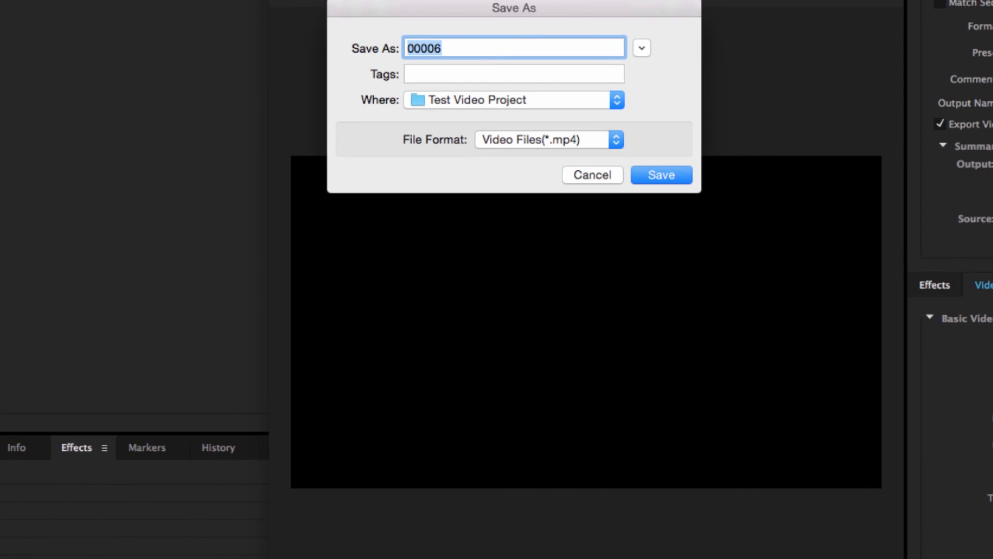
left_click(642, 48)
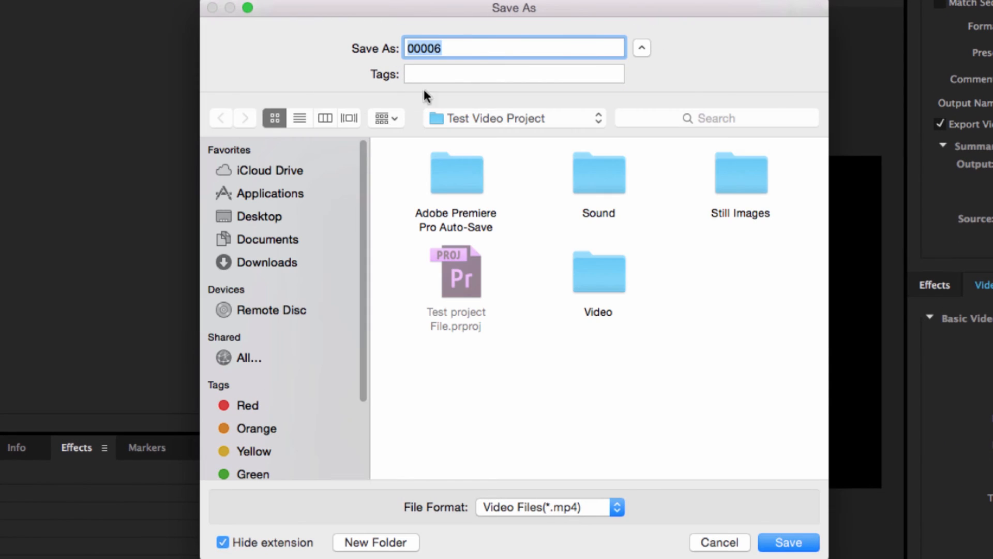
type("Final Test Video")
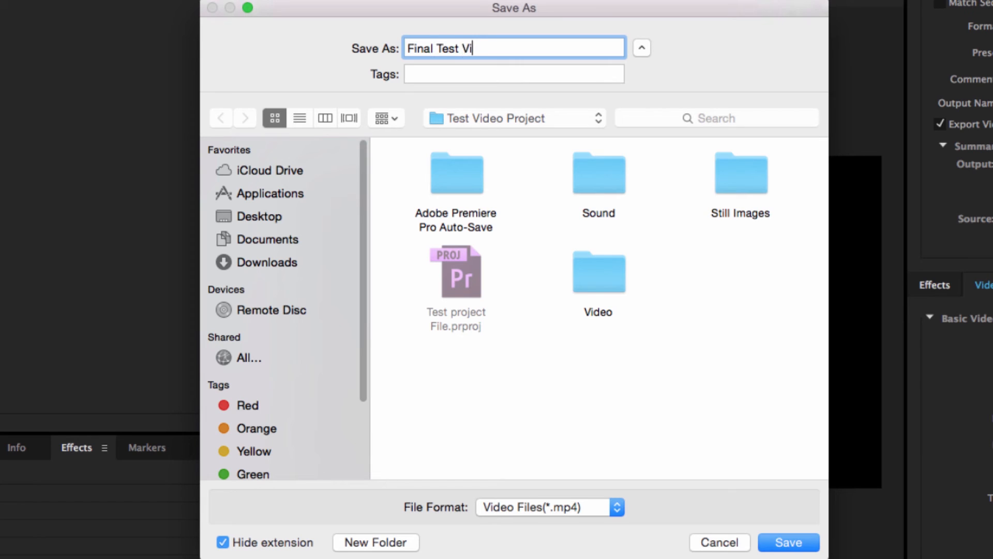
left_click(785, 544)
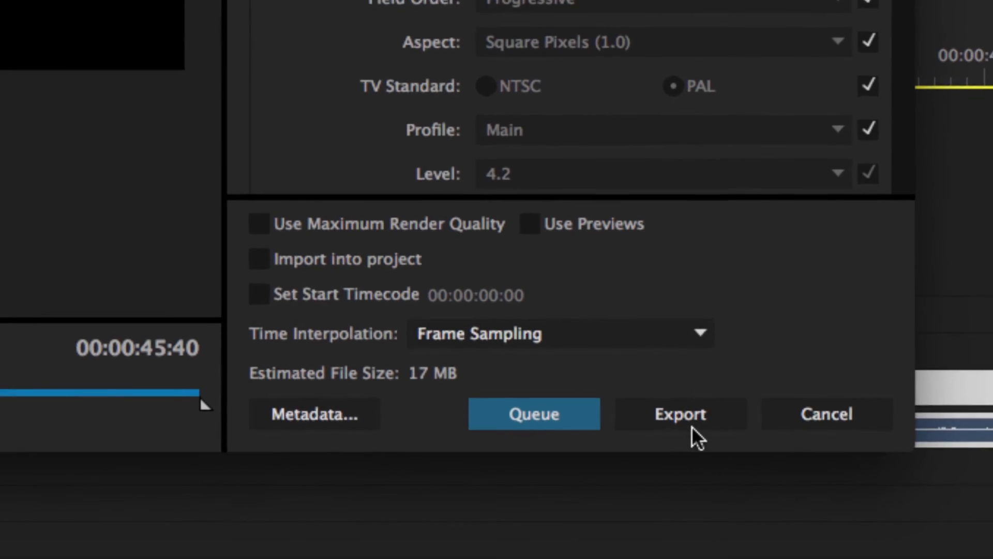
left_click(697, 418)
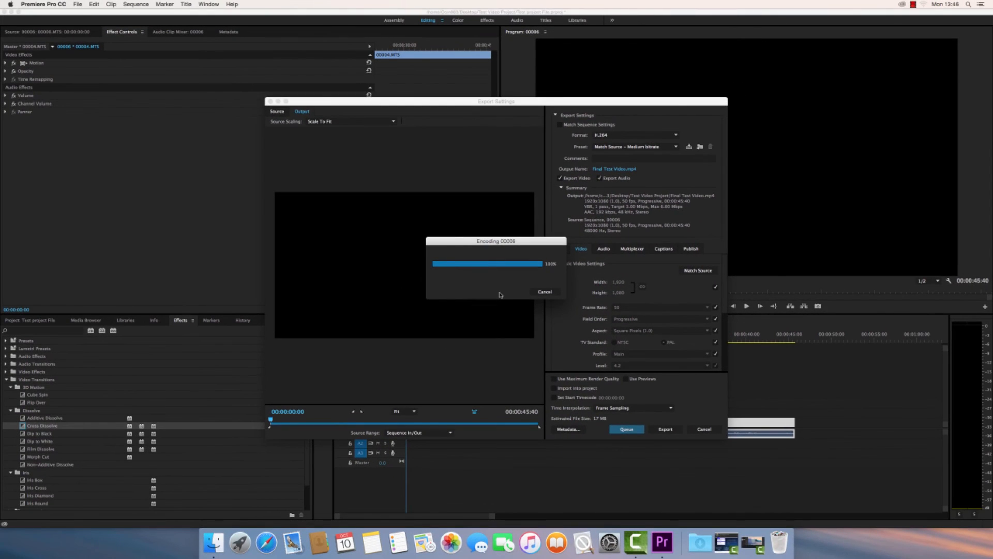
Open the Test Video Project folder on the desktop and play Final Test Video.mp4 in QuickTime Player.
left_click(11, 12)
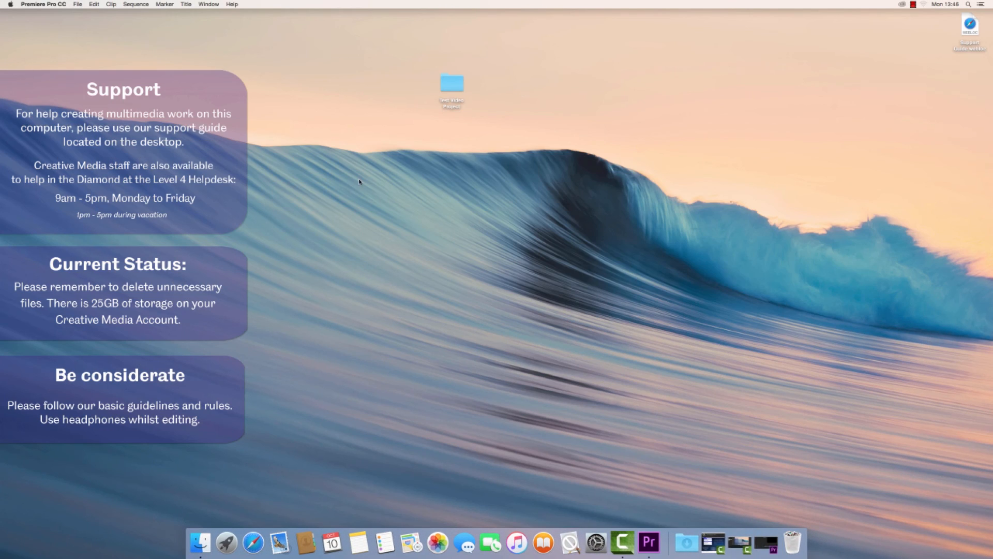
double_click(451, 84)
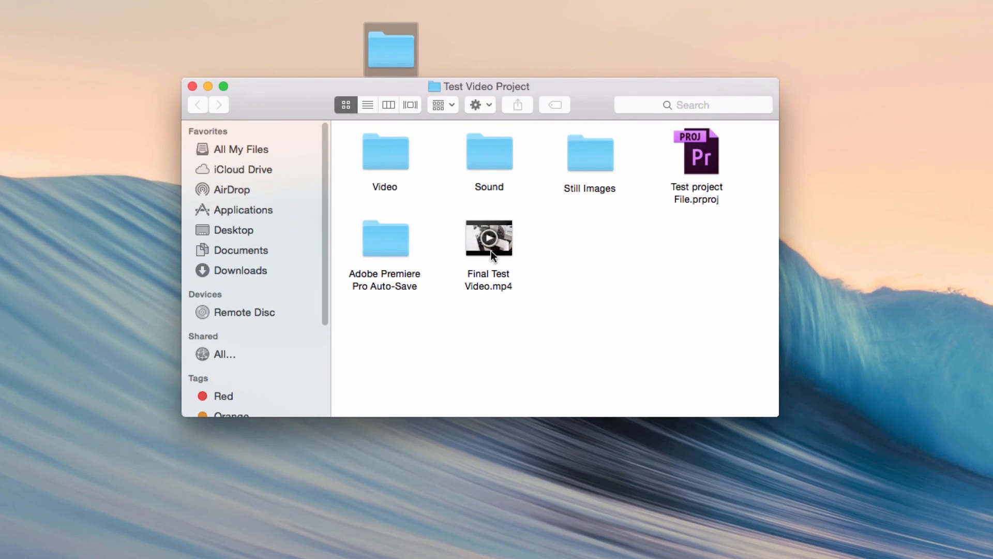
left_click(506, 240)
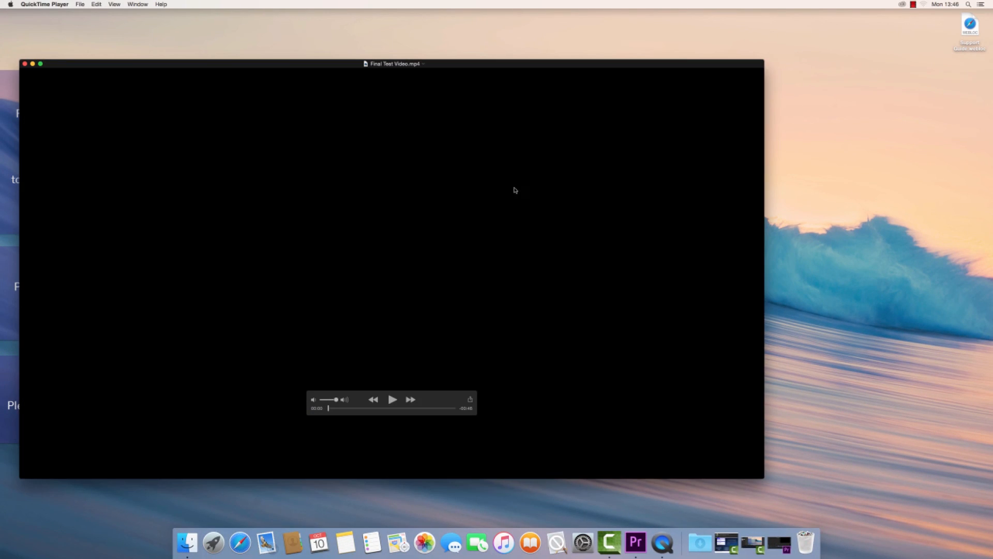
left_click(393, 400)
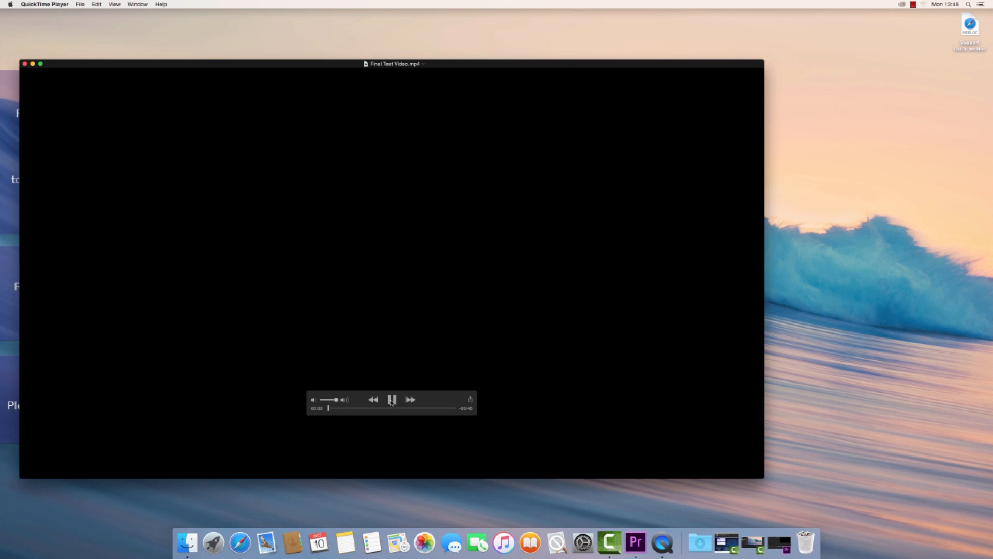